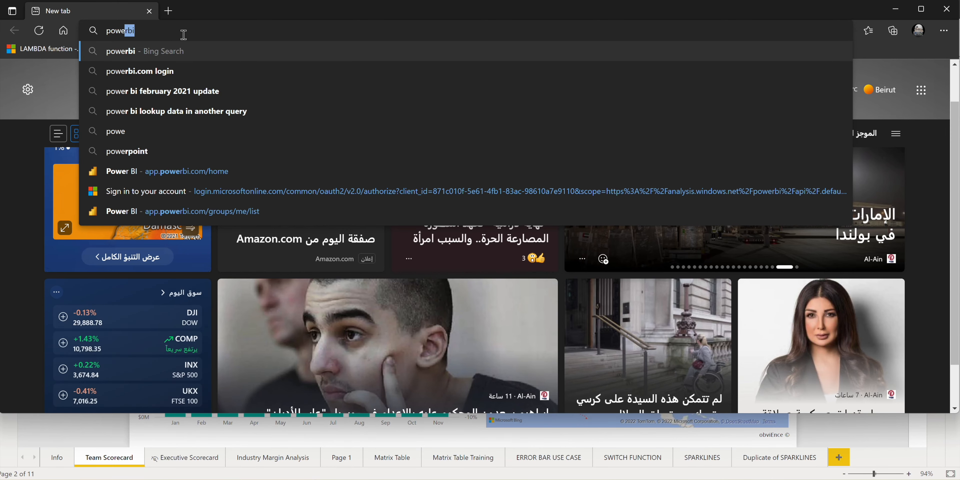
# Go to powerbi.com and open My workspace.
pyautogui.write('bi.com')
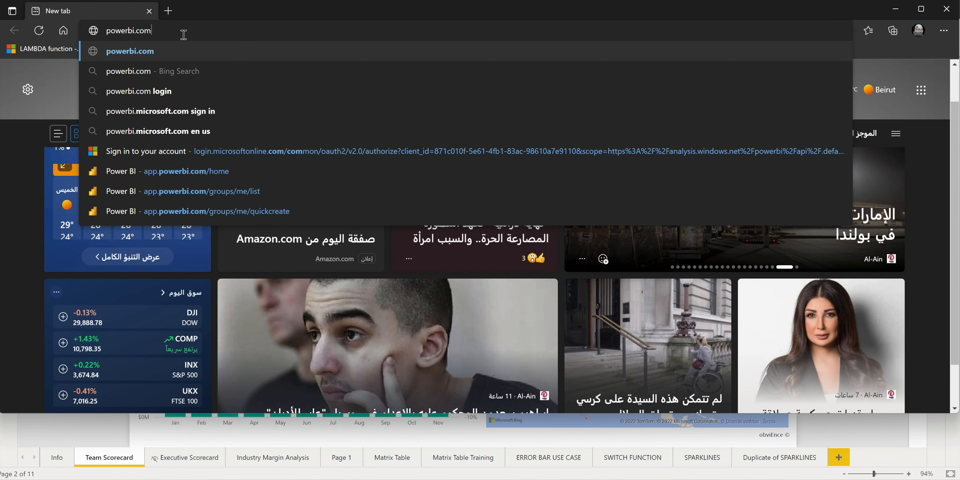
pyautogui.press('Return')
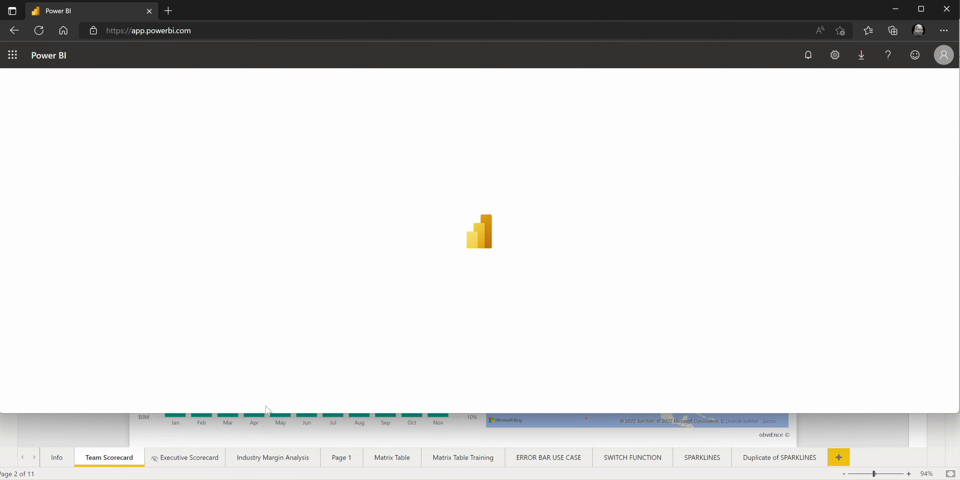
pyautogui.click(57, 314)
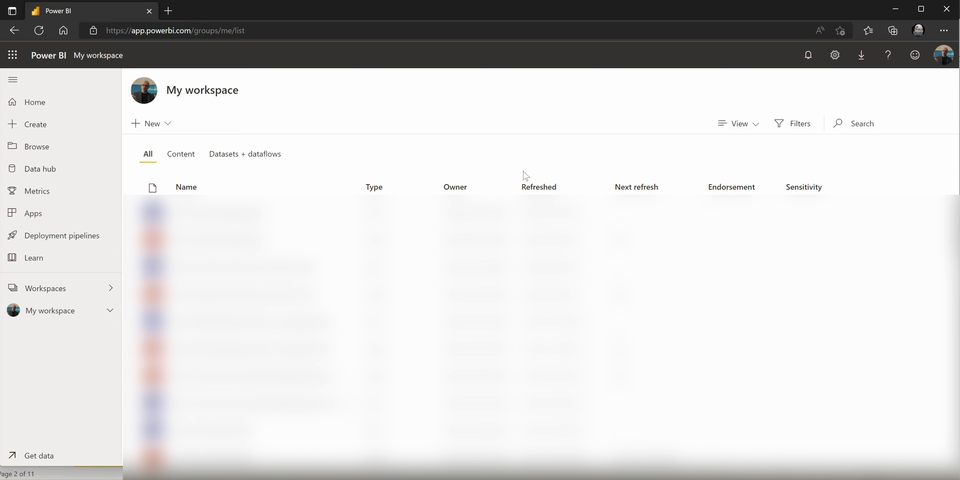
# Sort the workspace content by most recent refresh and open the Customer Profitability Sample PBIX report.
pyautogui.click(527, 187)
pyautogui.click(527, 189)
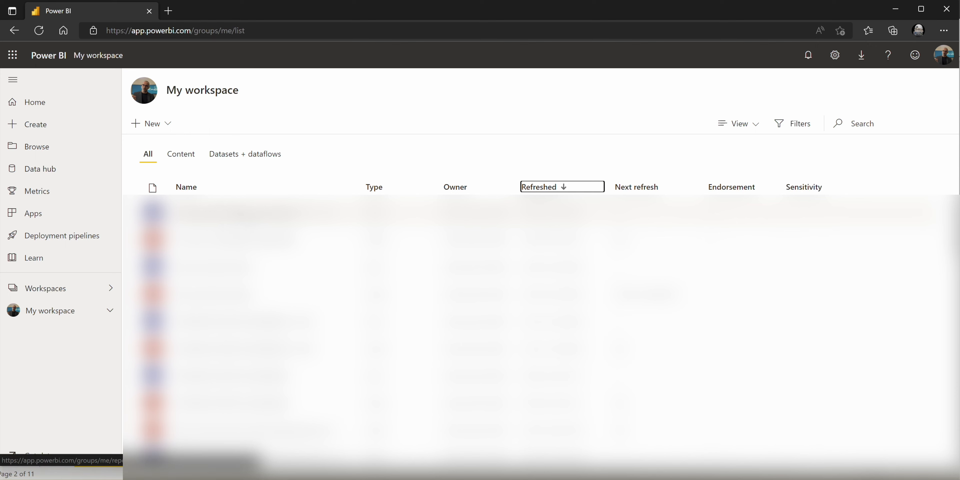
pyautogui.click(232, 212)
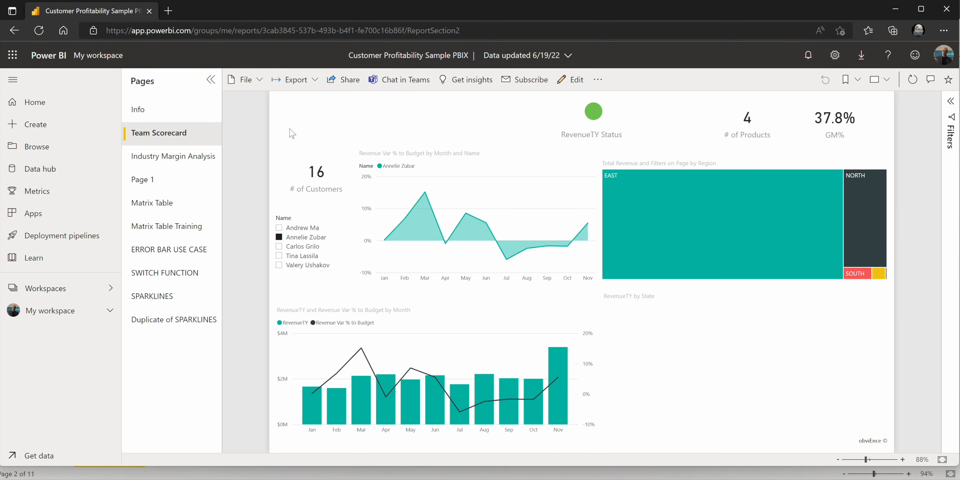
# Copy the Team Scorecard page's link from the report's PowerPoint sharing option and close the embed dialog.
pyautogui.click(343, 80)
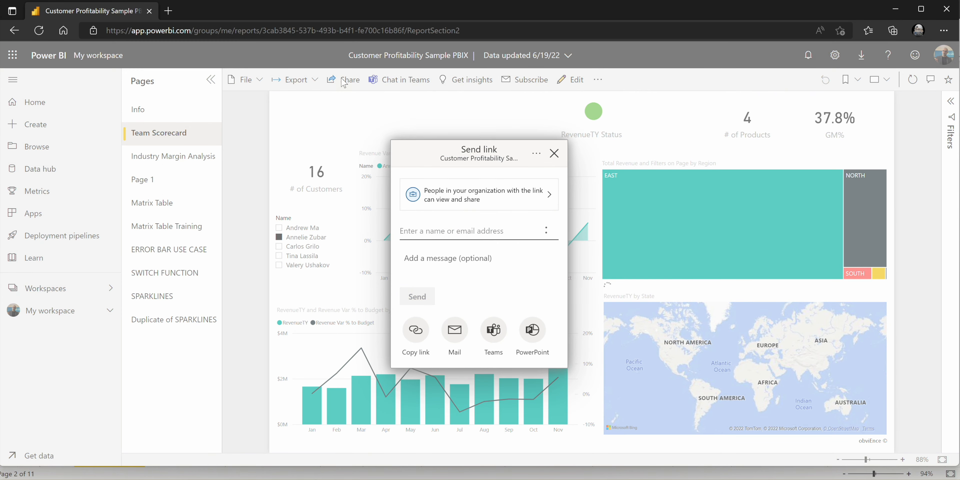
pyautogui.click(539, 335)
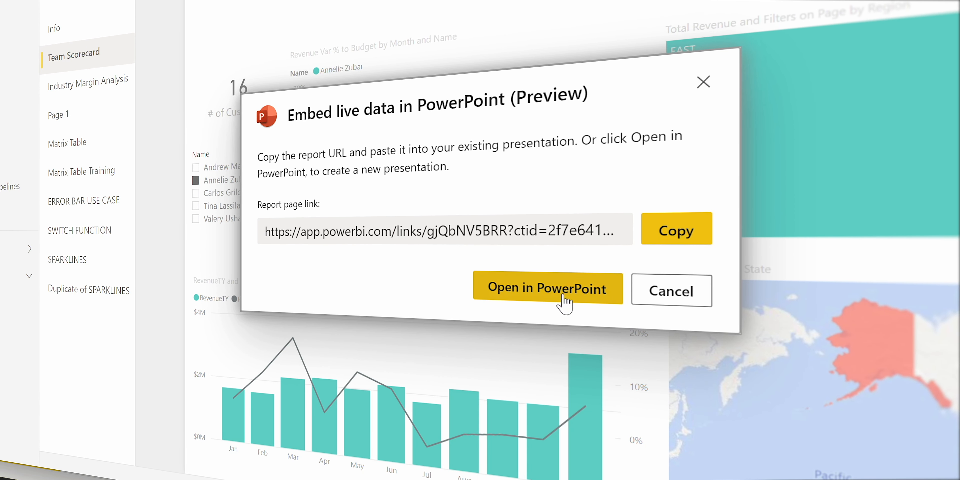
pyautogui.click(670, 234)
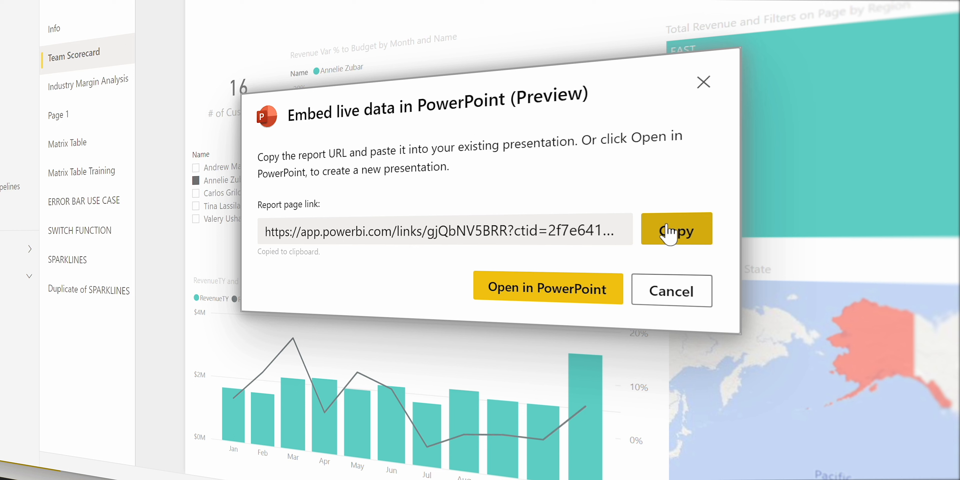
pyautogui.click(669, 232)
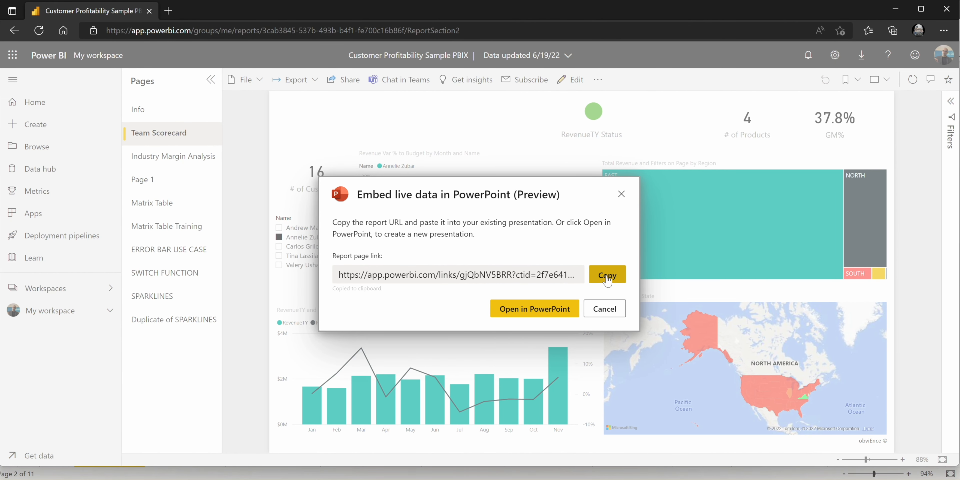
pyautogui.click(605, 309)
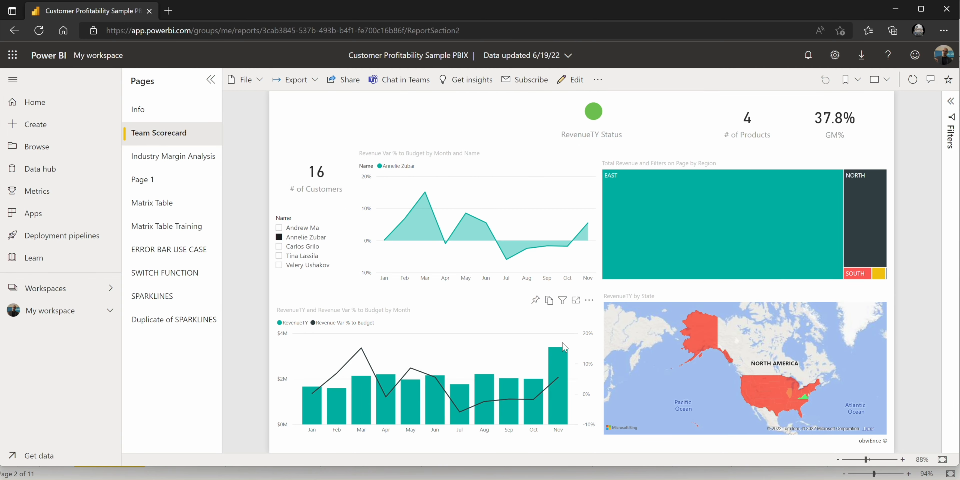
# Switch to PowerPoint and add a new slide after slide 1.
pyautogui.press('super+Tab')
pyautogui.press('super+shift+Tab')
pyautogui.hotkey('alt', 'Tab')
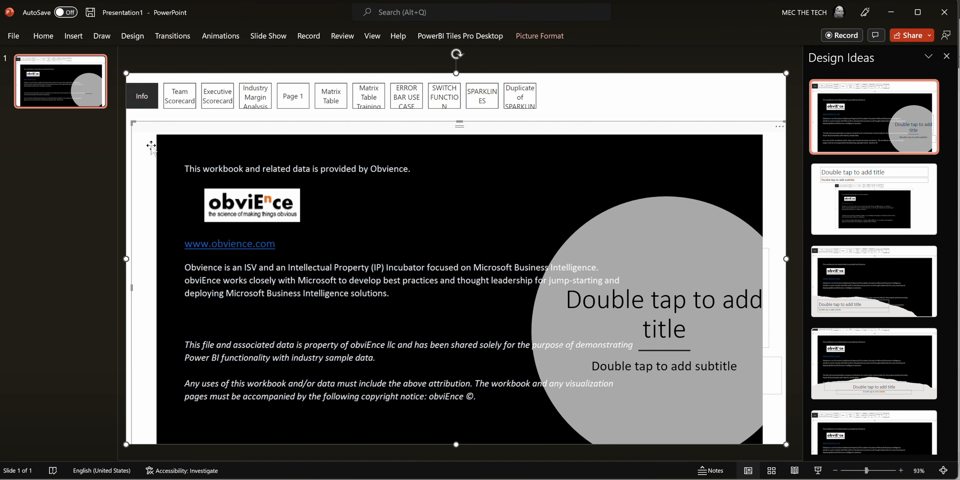
pyautogui.rightClick(75, 93)
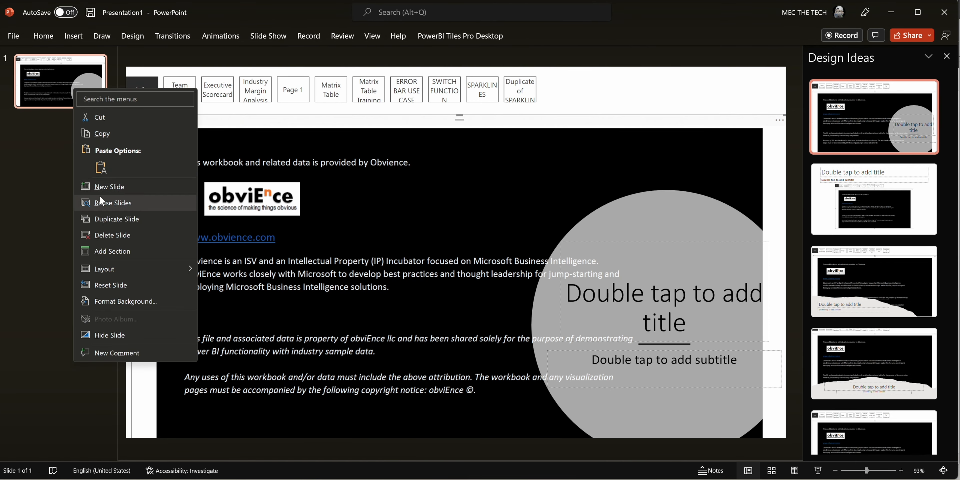
pyautogui.click(102, 188)
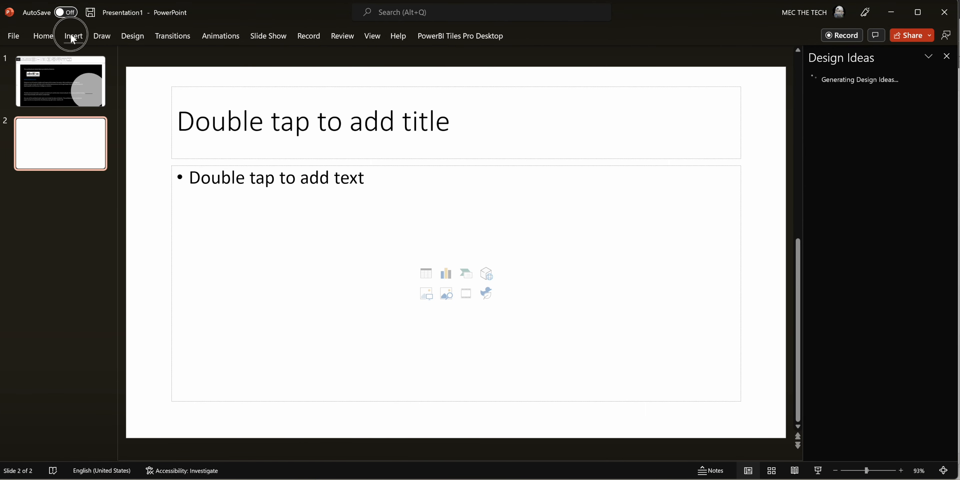
# Open the list of personal Office add-ins and select Microsoft Power BI.
pyautogui.click(73, 36)
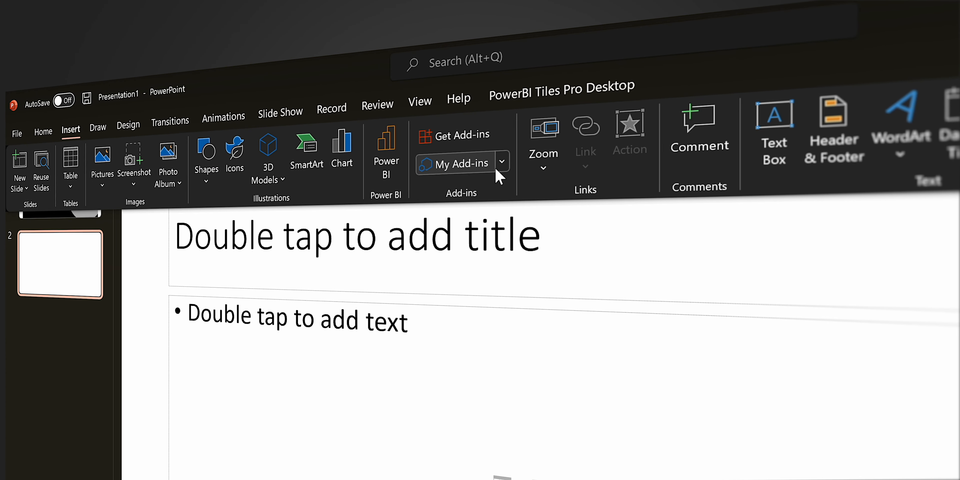
pyautogui.click(468, 170)
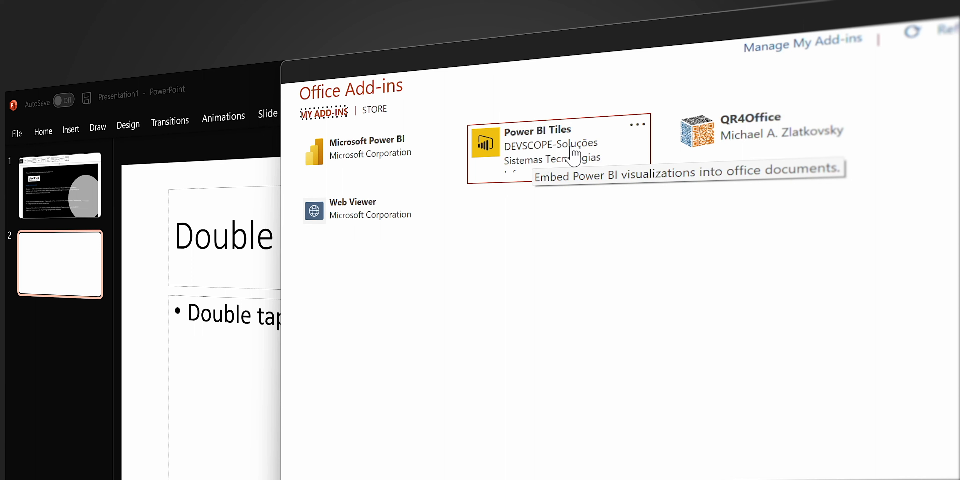
pyautogui.click(357, 149)
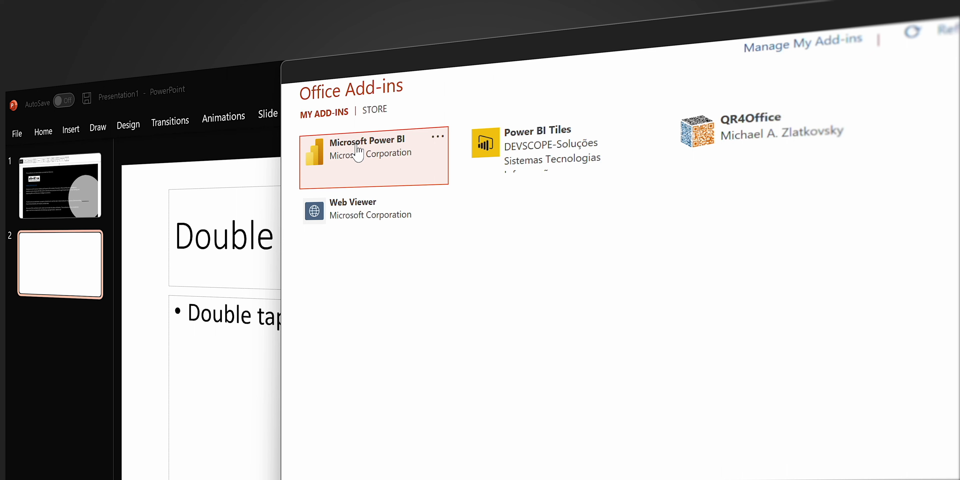
# Search the Office add-in store for "powerbi" and for "power bi".
pyautogui.click(375, 112)
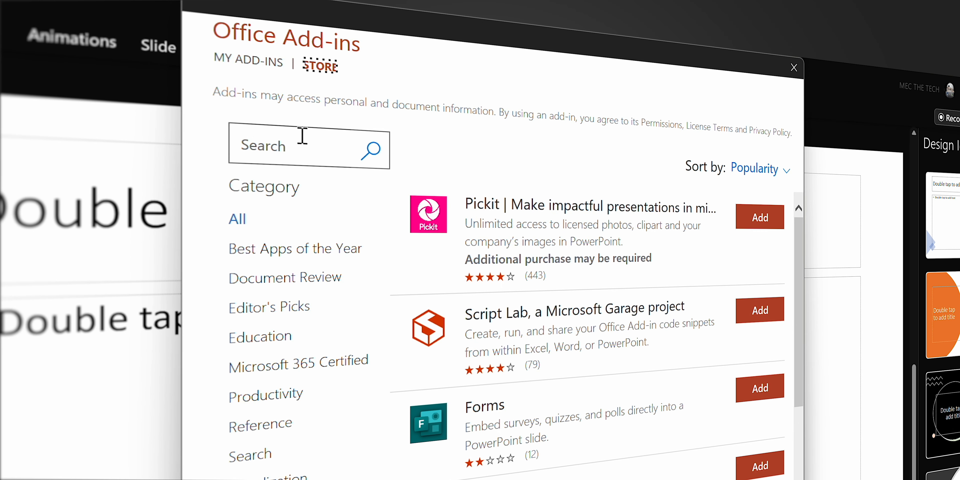
pyautogui.click(302, 136)
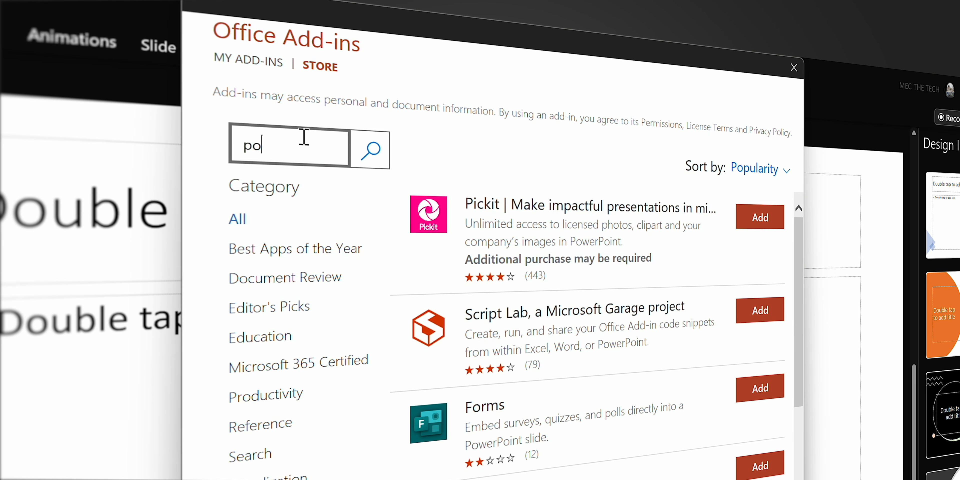
pyautogui.write('powerbi')
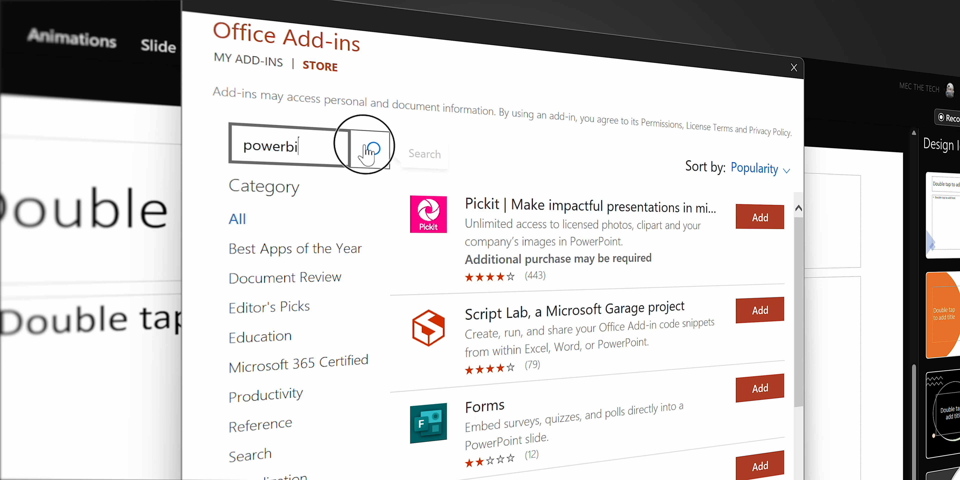
pyautogui.click(370, 150)
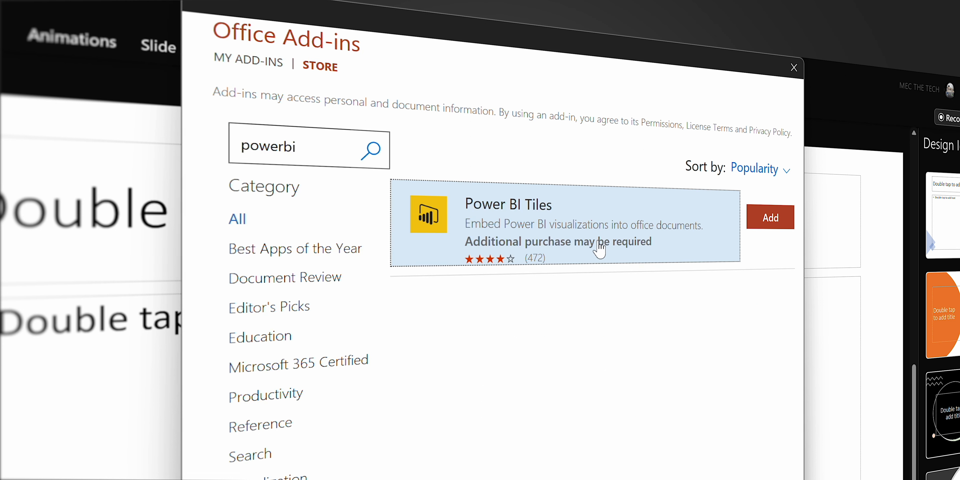
pyautogui.click(285, 146)
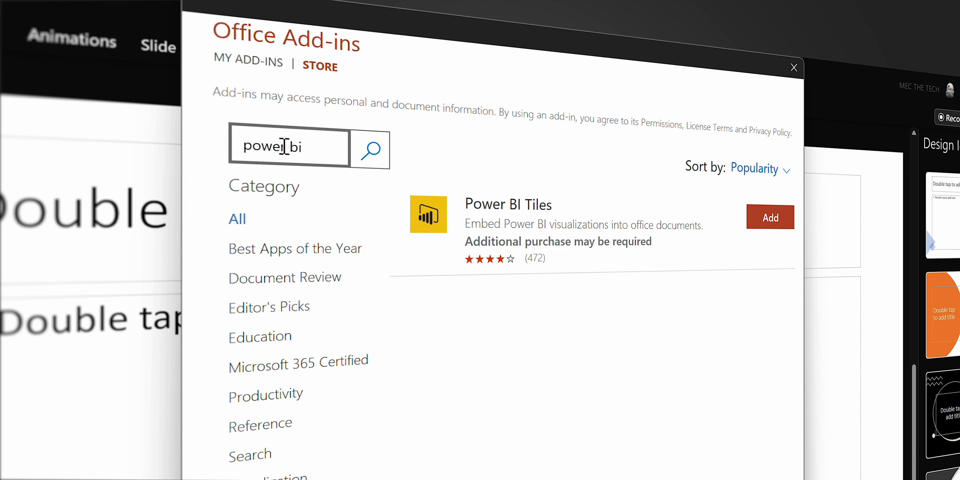
pyautogui.press('Return')
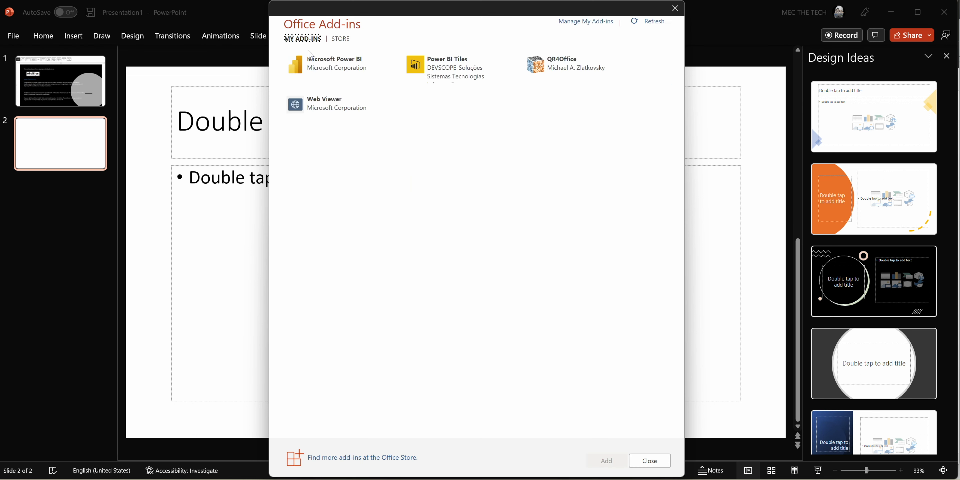
# Add the Microsoft Power BI add-in to slide 2 and embed the report using the copied page link.
pyautogui.click(343, 67)
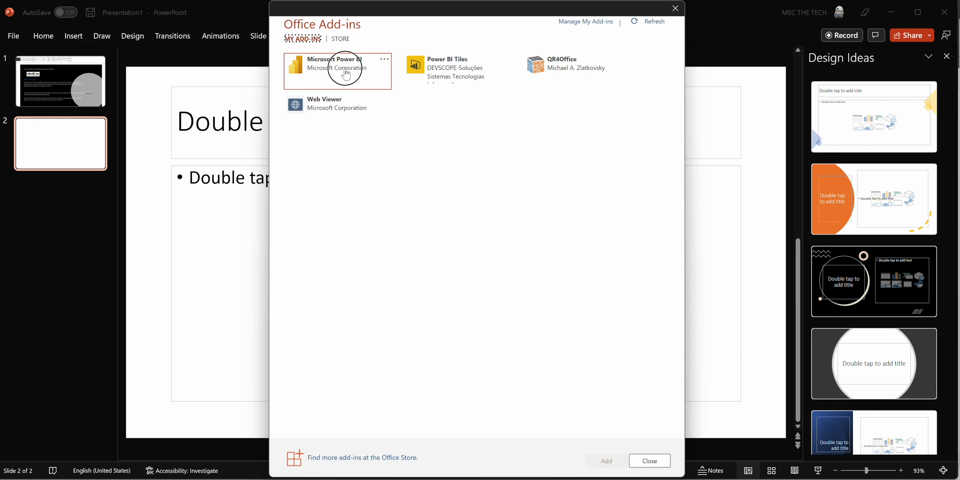
pyautogui.click(606, 460)
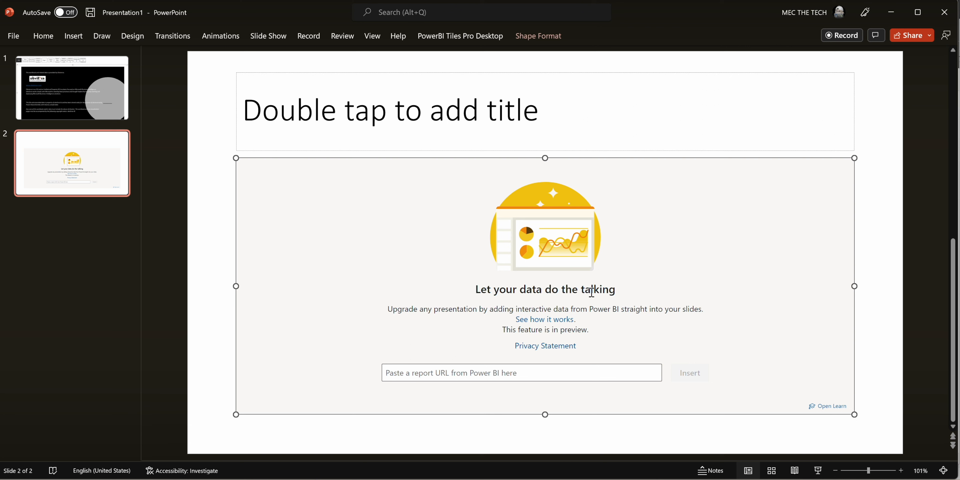
pyautogui.click(518, 371)
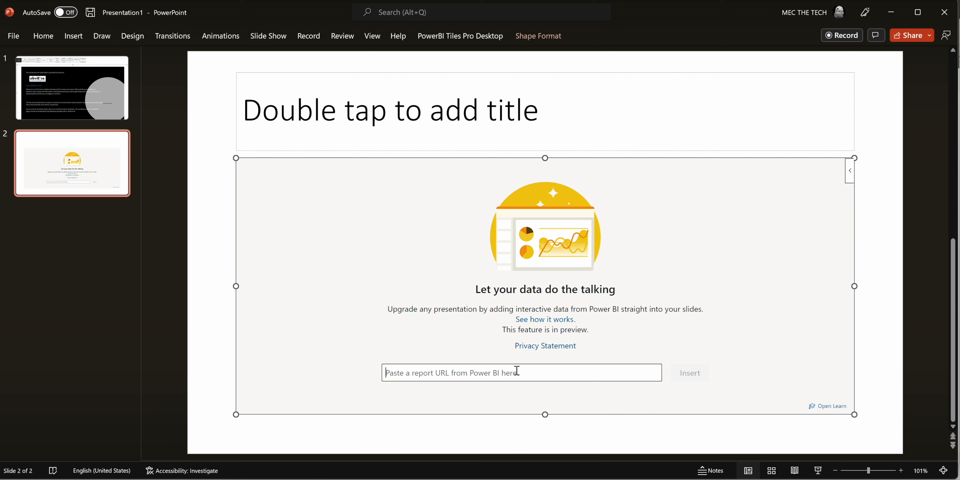
pyautogui.hotkey('ctrl', 'v')
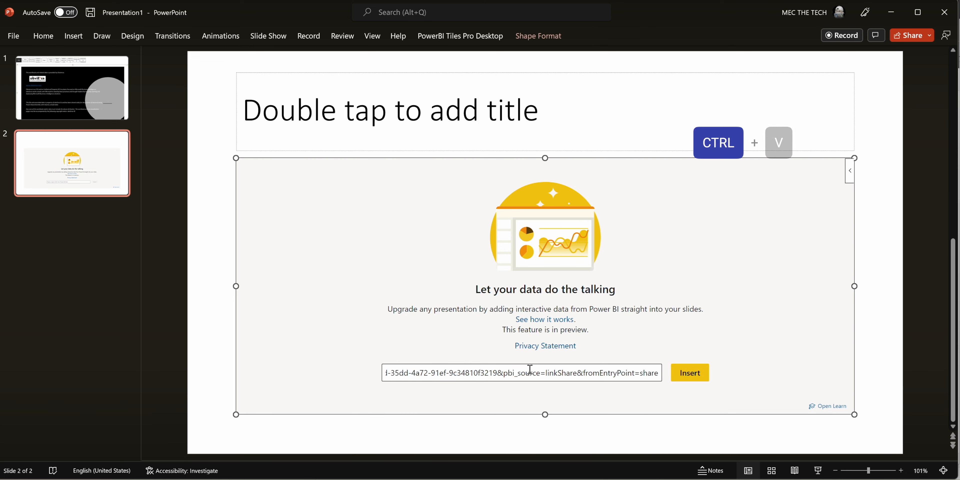
pyautogui.click(696, 374)
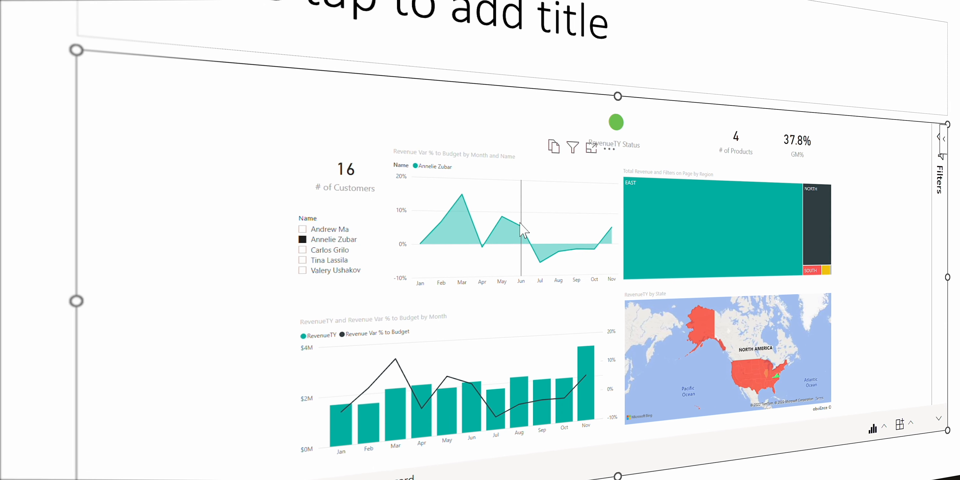
# Cross-filter the embedded report by the EAST region and by NORTH in the treemap, and clear the Name slicer selection.
pyautogui.moveTo(476, 246)
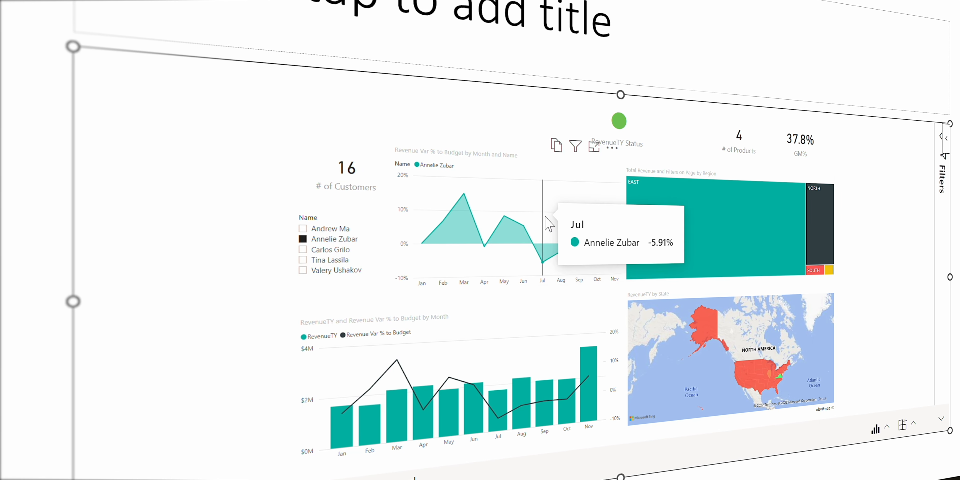
pyautogui.moveTo(707, 210)
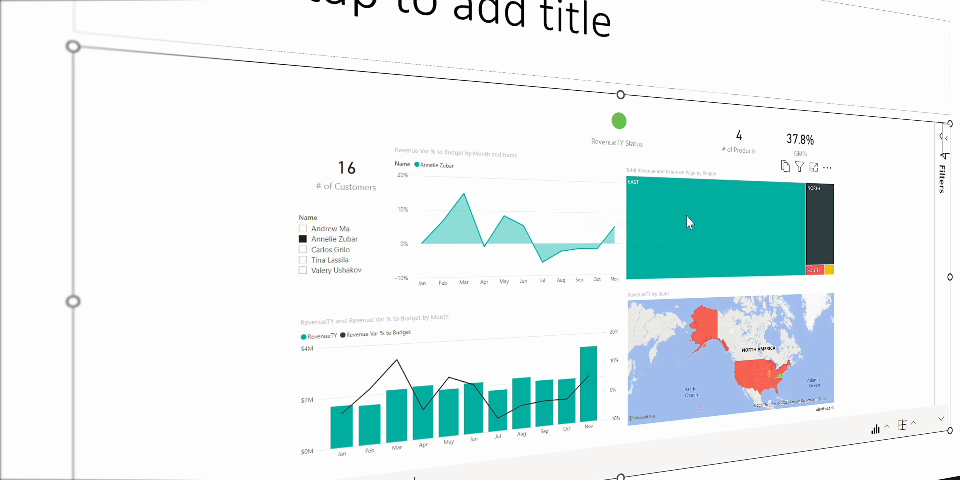
pyautogui.click(689, 221)
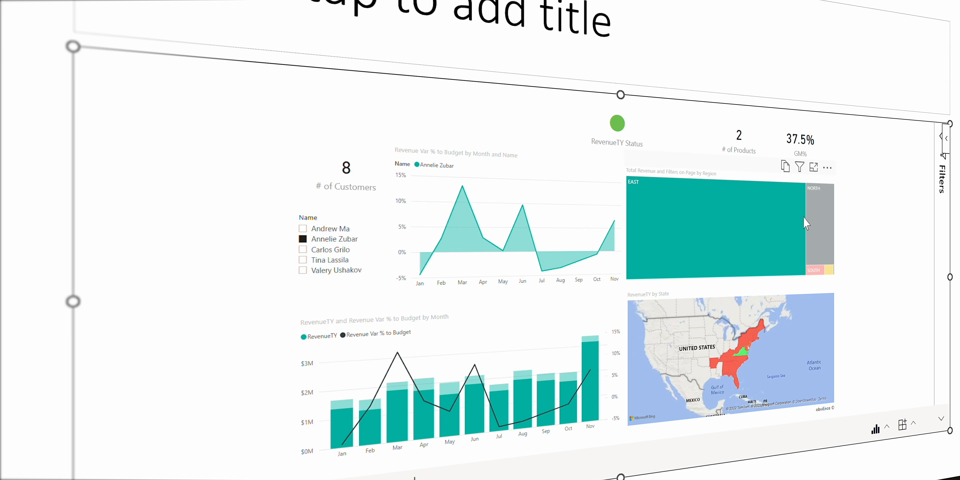
pyautogui.click(820, 217)
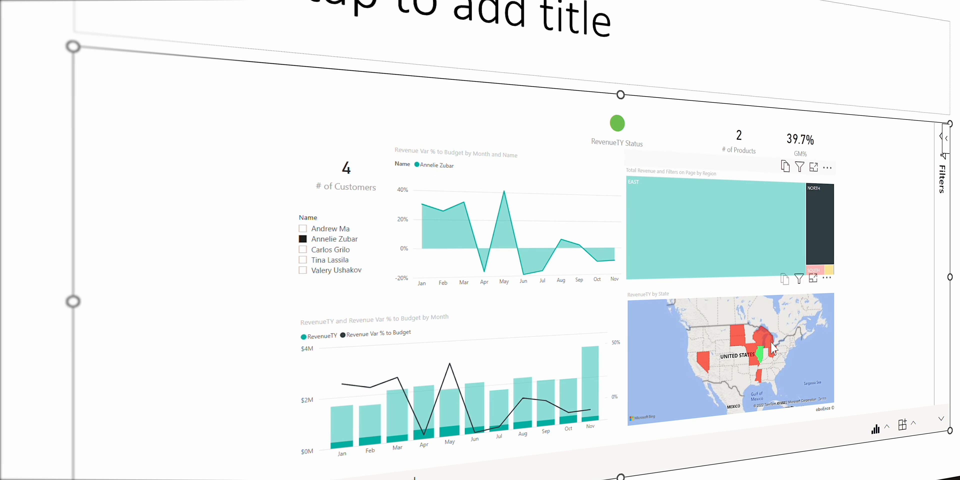
pyautogui.click(301, 240)
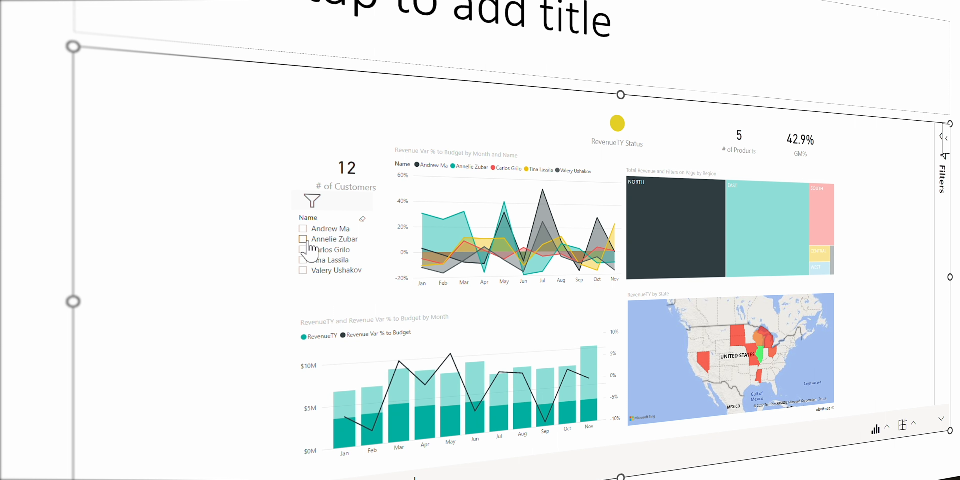
pyautogui.moveTo(674, 246)
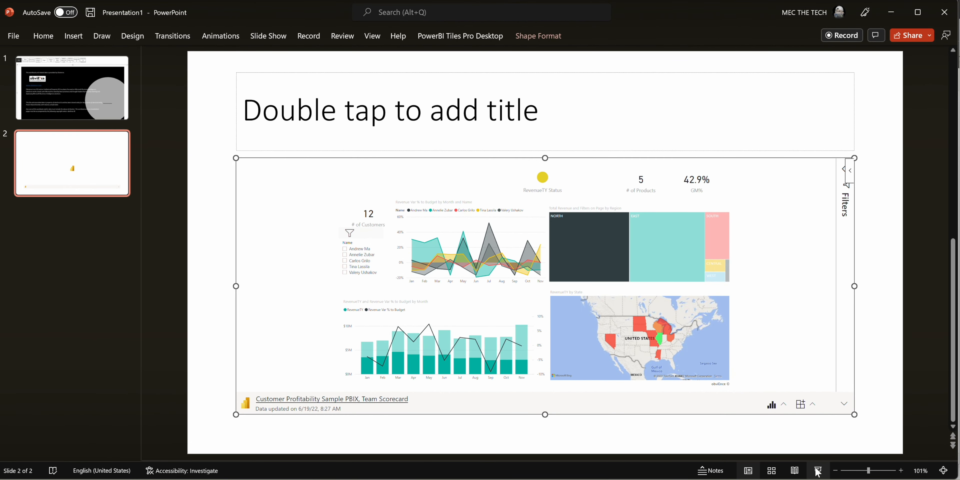
# Start the slide show from slide 2 and filter the live report by the first entry in the Name slicer.
pyautogui.click(816, 464)
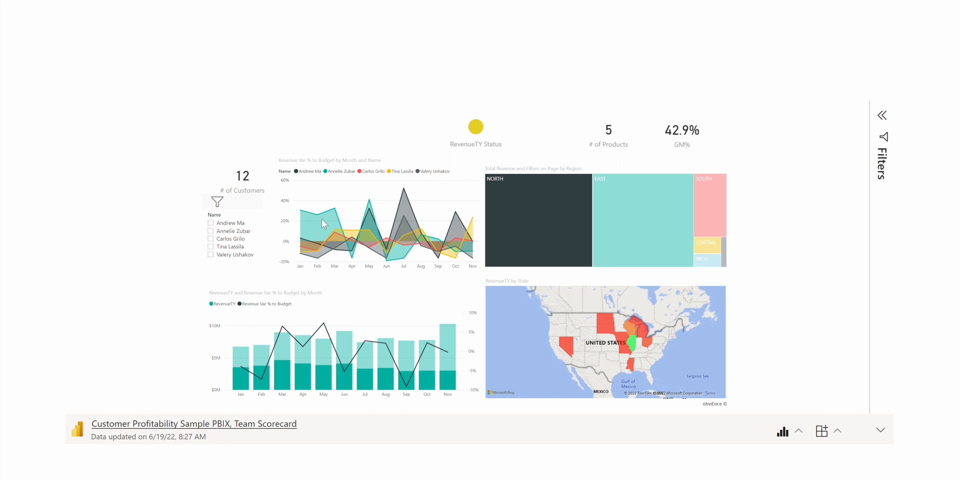
pyautogui.click(211, 223)
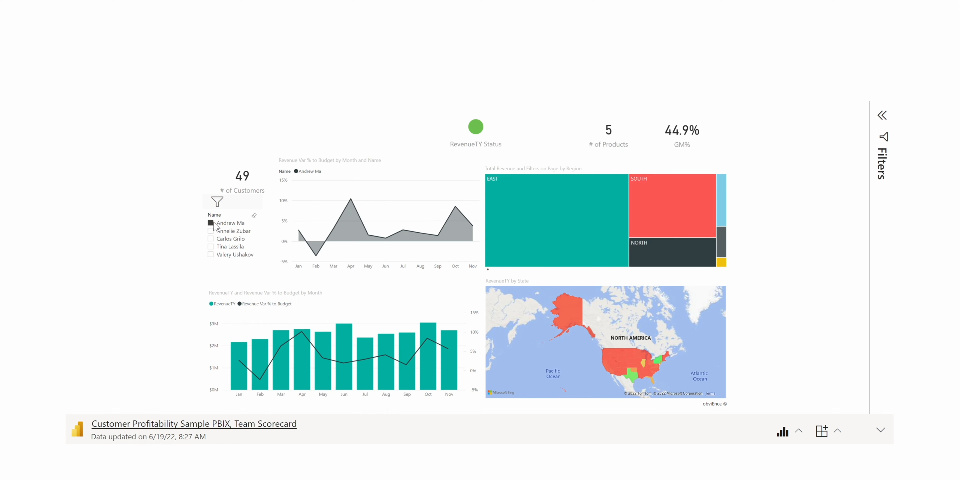
# Filter the live report by the third, fourth and fifth Name slicer entries in turn, and cross-filter it by NORTH in the region treemap.
pyautogui.click(210, 239)
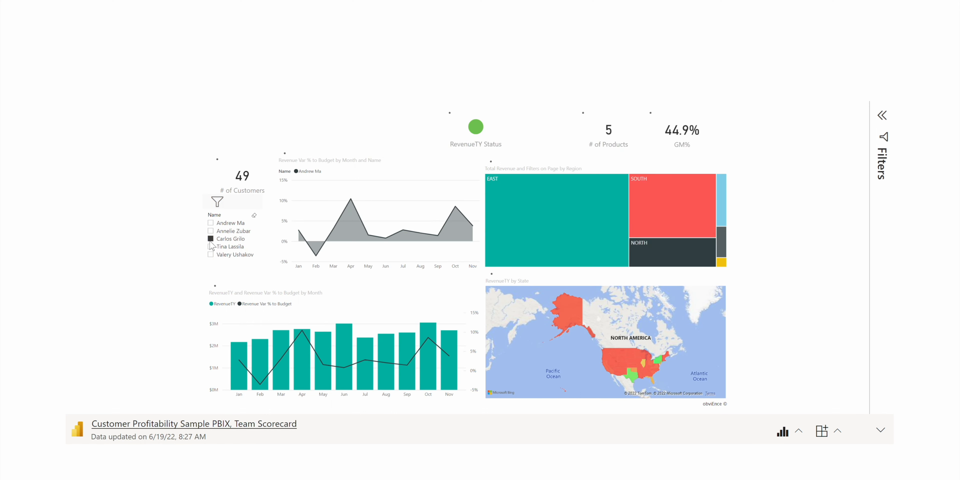
pyautogui.click(211, 246)
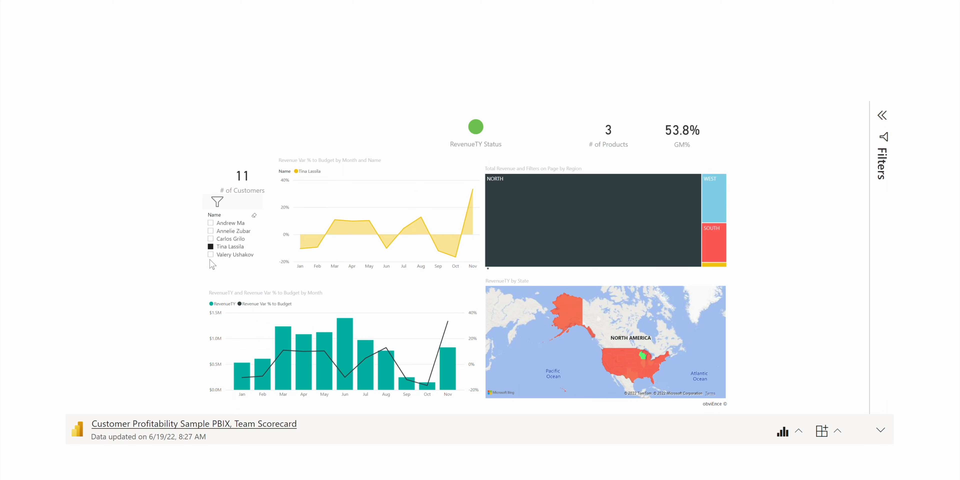
pyautogui.click(210, 254)
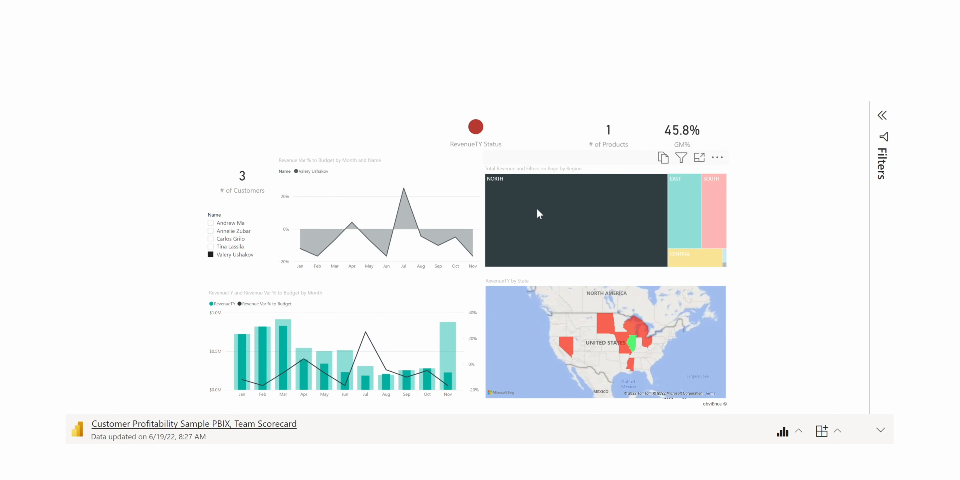
pyautogui.click(686, 201)
# Look over the embedded report's filter and data options, and filter the report by the second entry in the Name slicer.
pyautogui.click(882, 115)
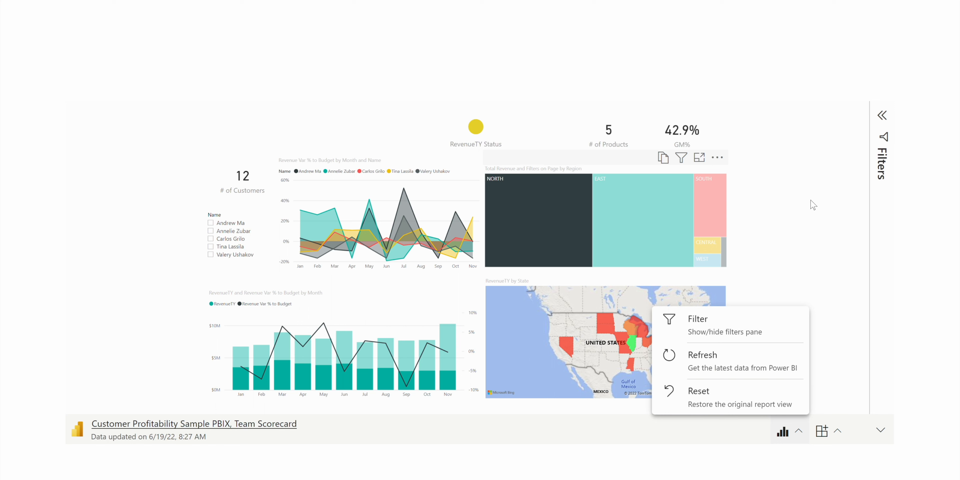
pyautogui.click(176, 333)
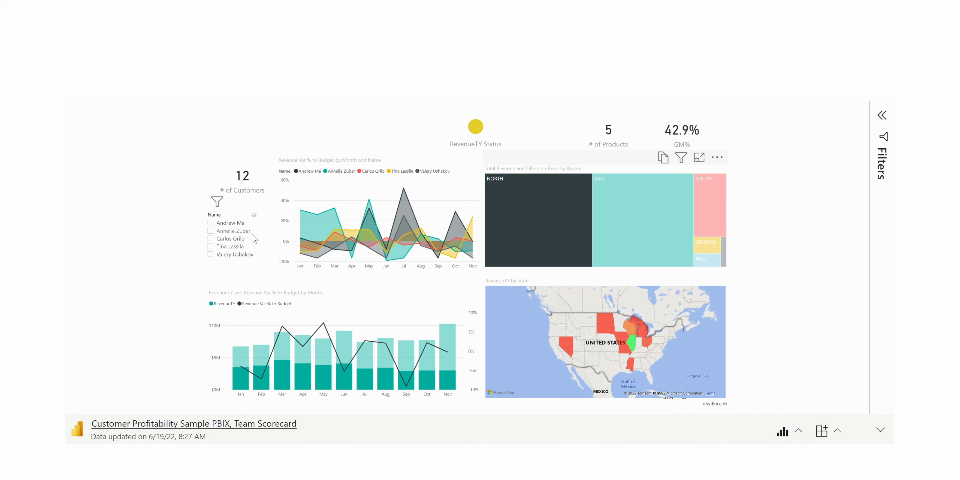
pyautogui.click(228, 234)
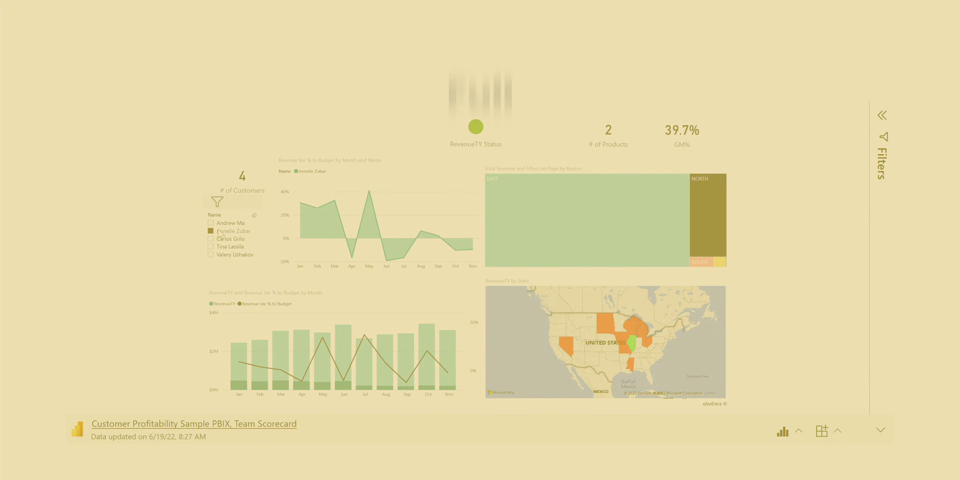